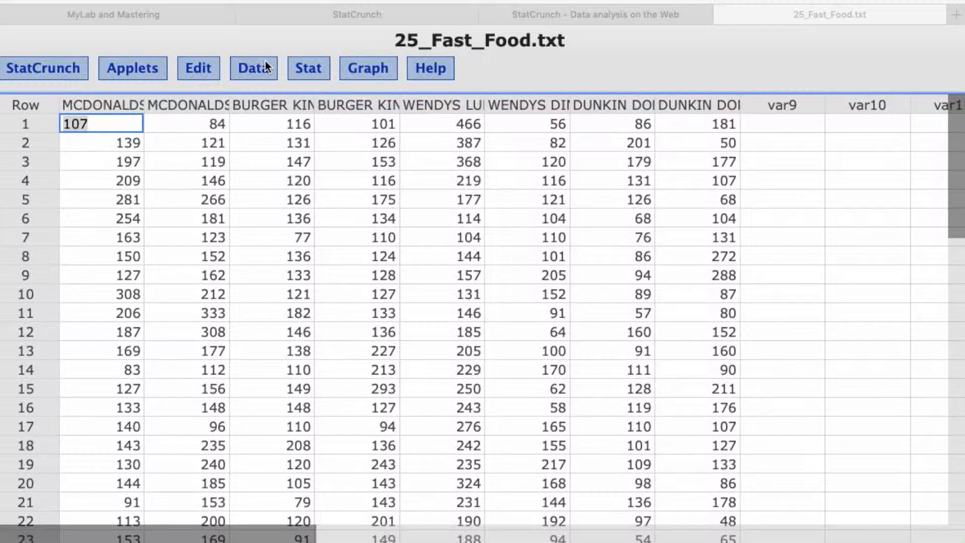
Create a frequency table for the MCDONALDS LUNCH column showing only Frequency, with automatic binning turned on.
click(318, 68)
click(318, 72)
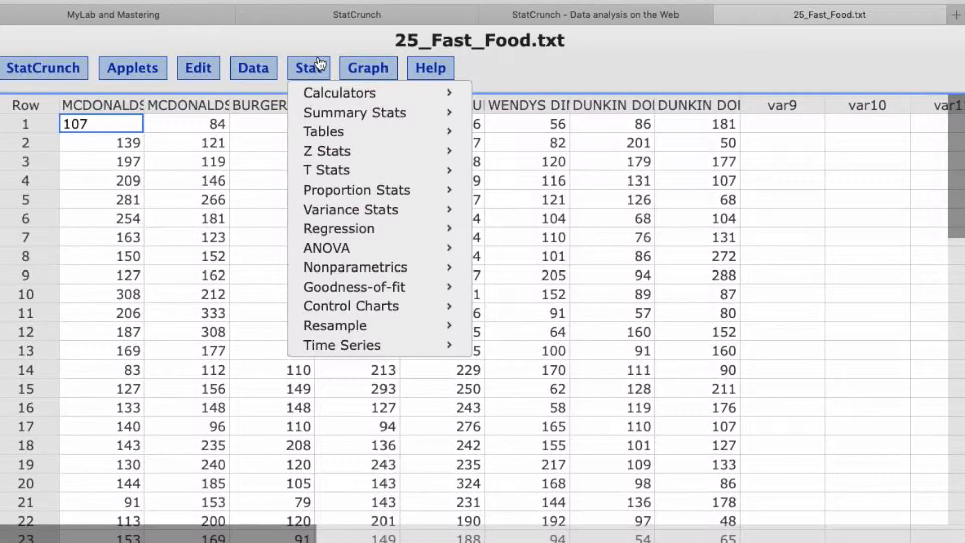
mouse_move(430, 134)
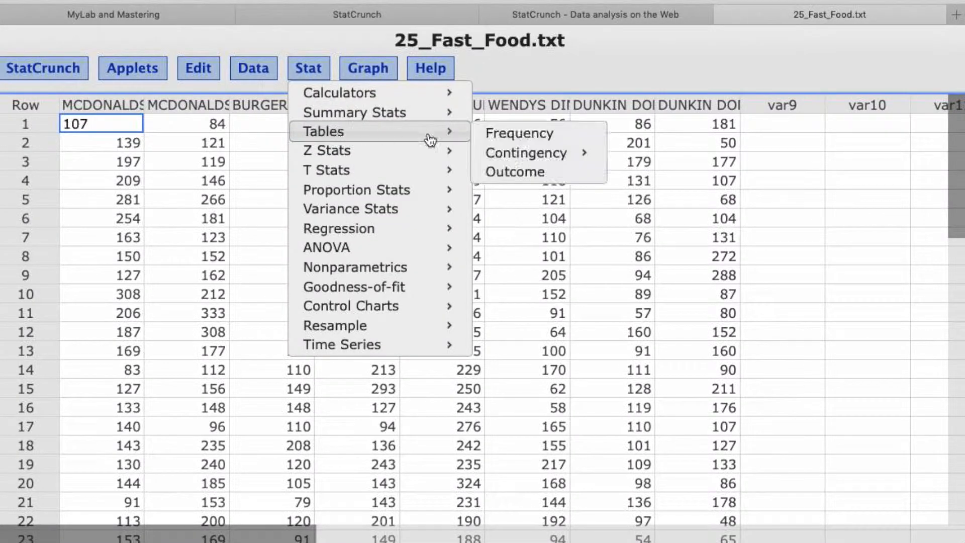
click(507, 144)
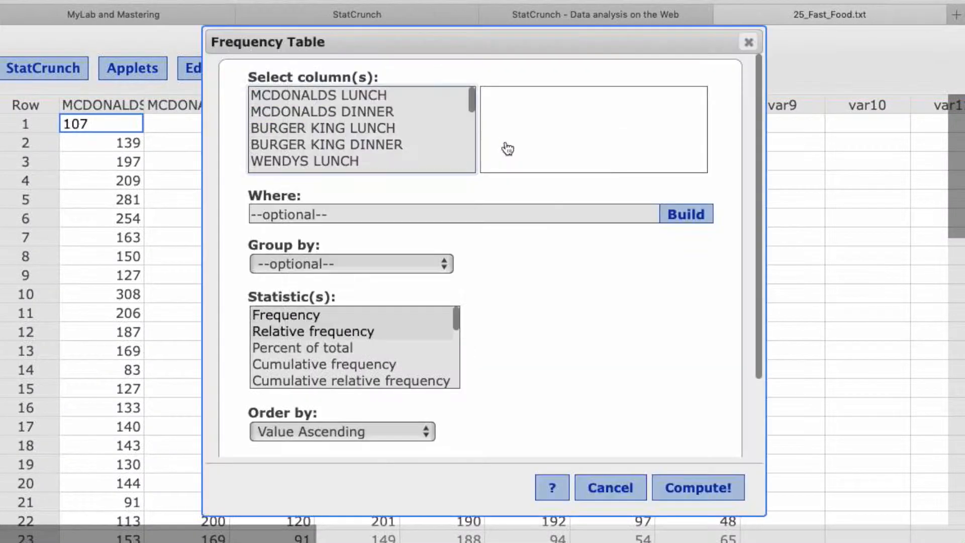
click(369, 94)
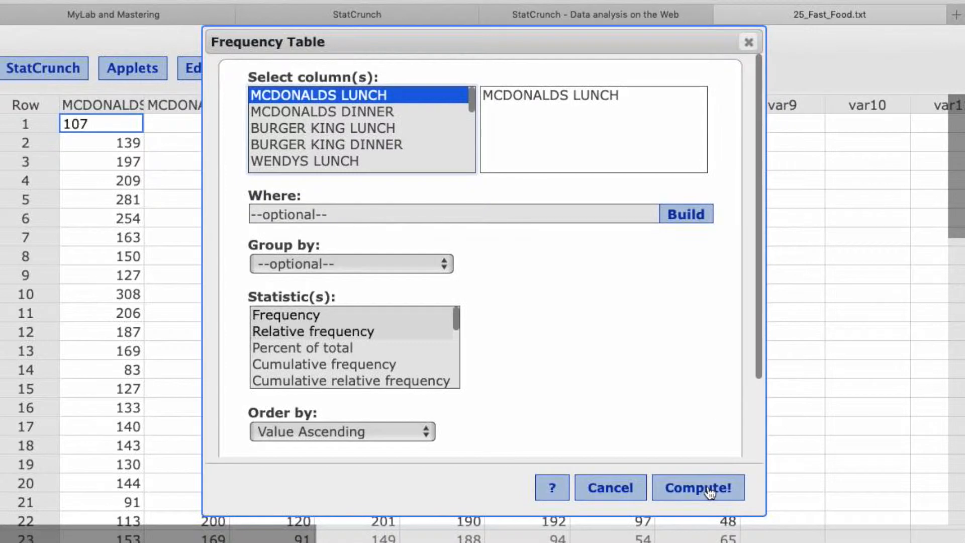
click(283, 317)
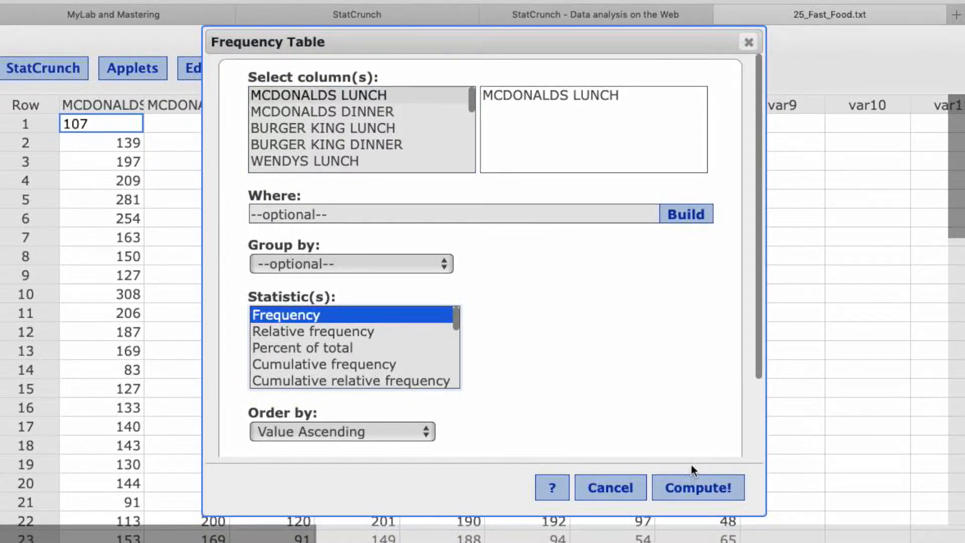
click(691, 486)
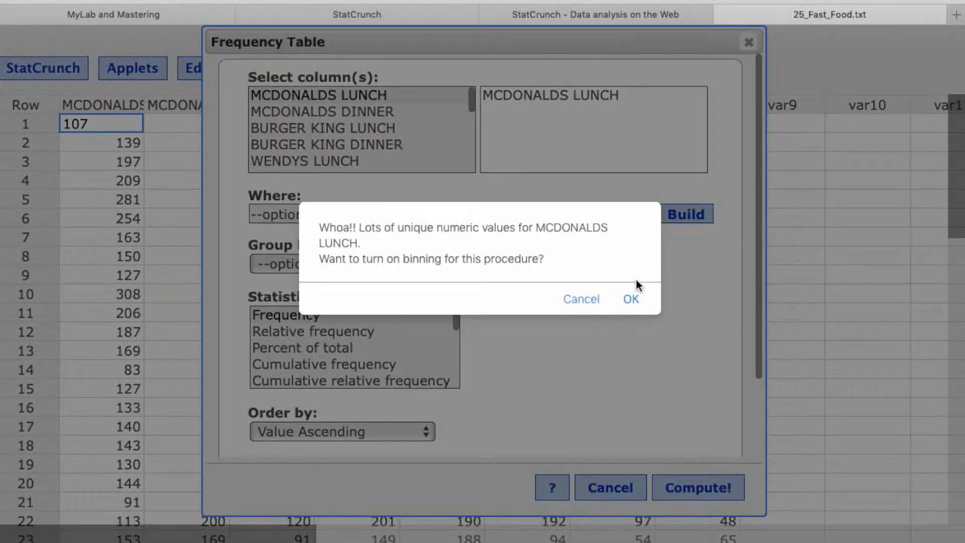
click(631, 300)
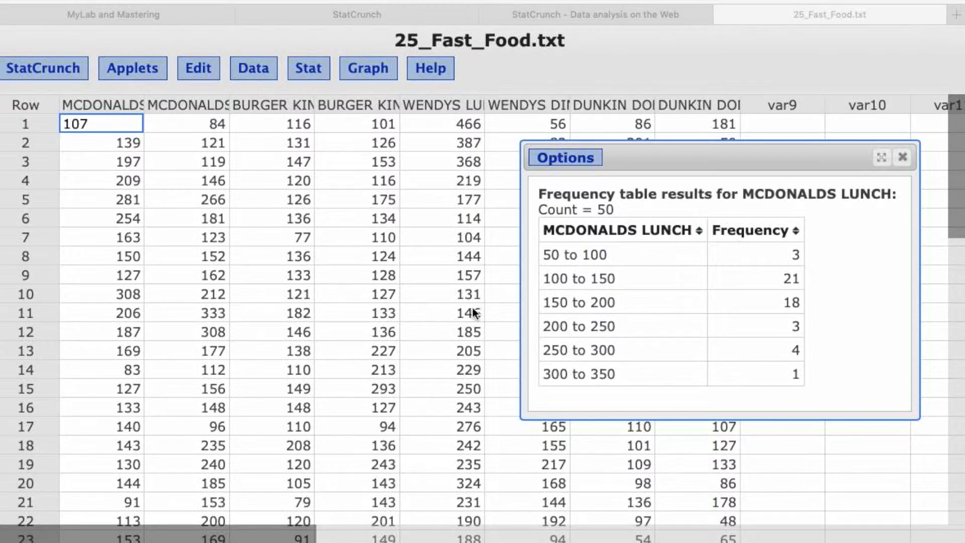
click(561, 157)
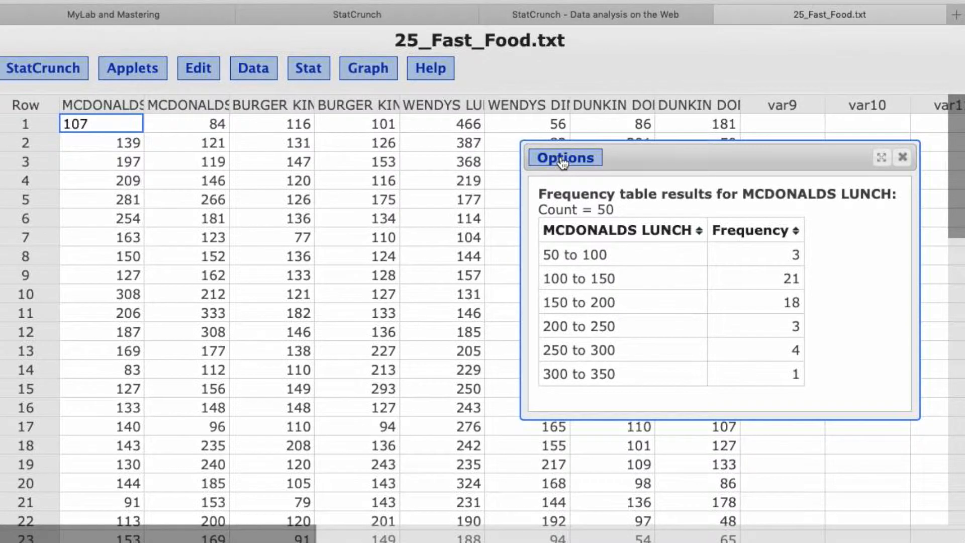
click(563, 160)
click(558, 177)
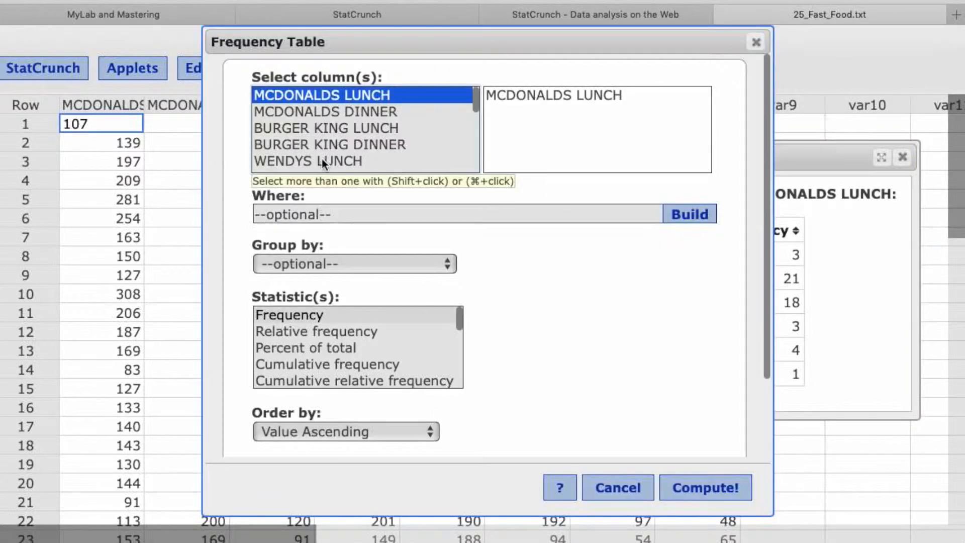
scroll(528, 361, down, 2)
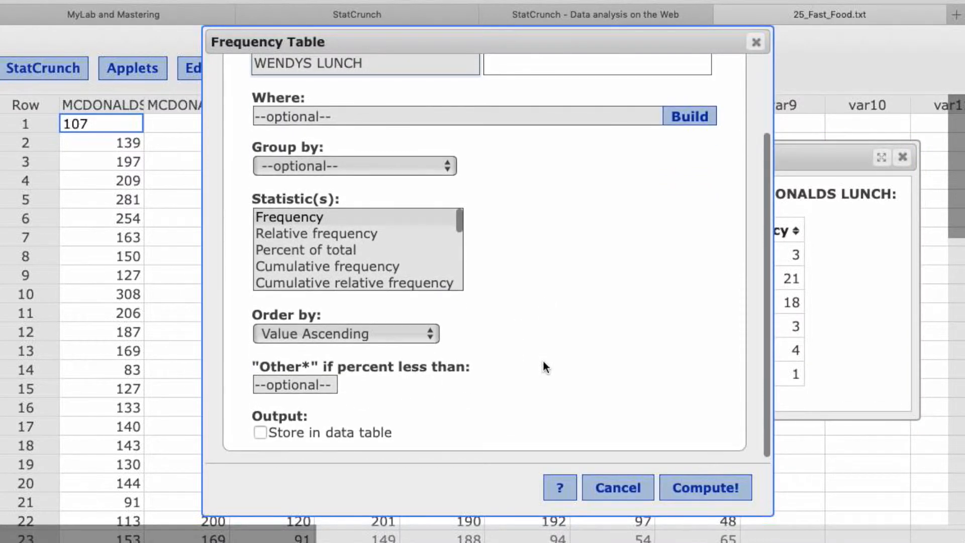
scroll(545, 366, up, 2)
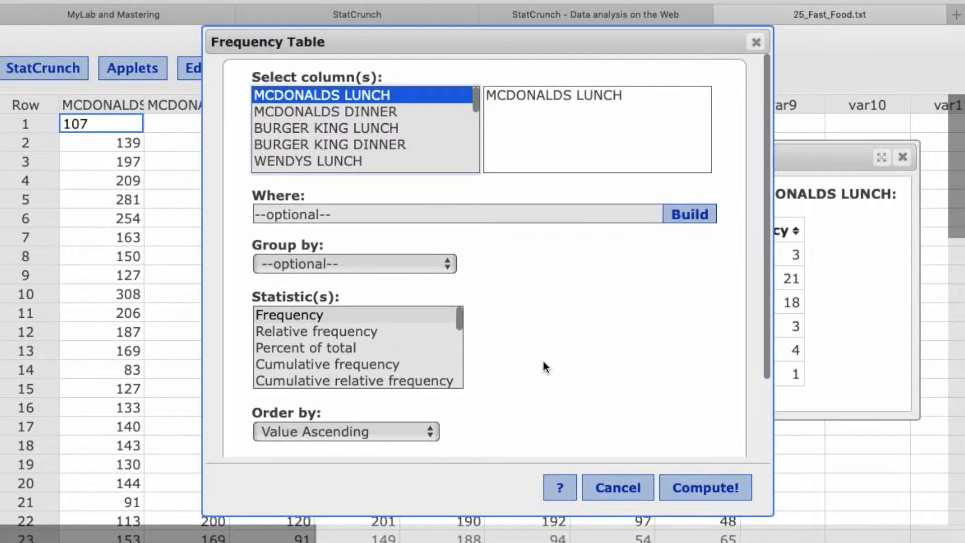
click(624, 492)
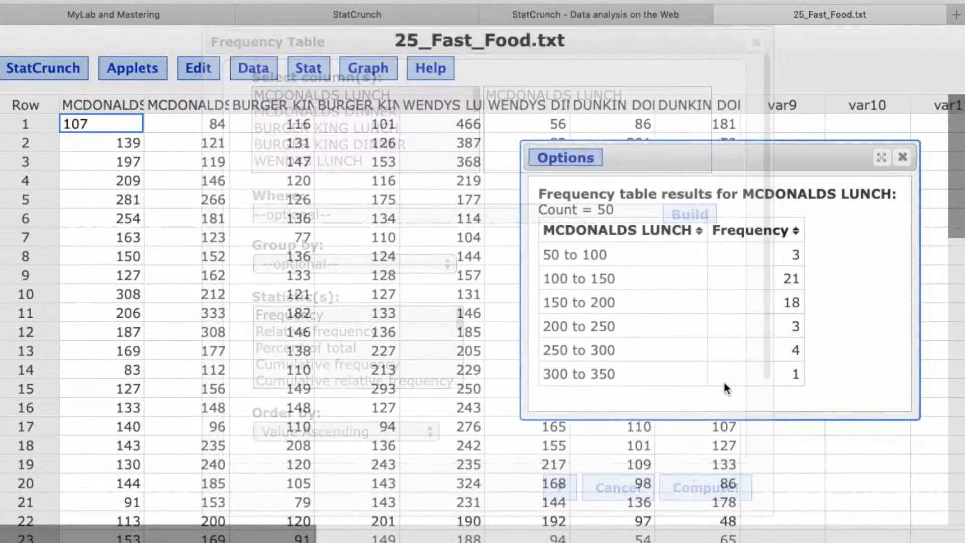
Hide the MCDONALDS LUNCH frequency table, bring it back from the hidden results, and hide it again.
click(902, 158)
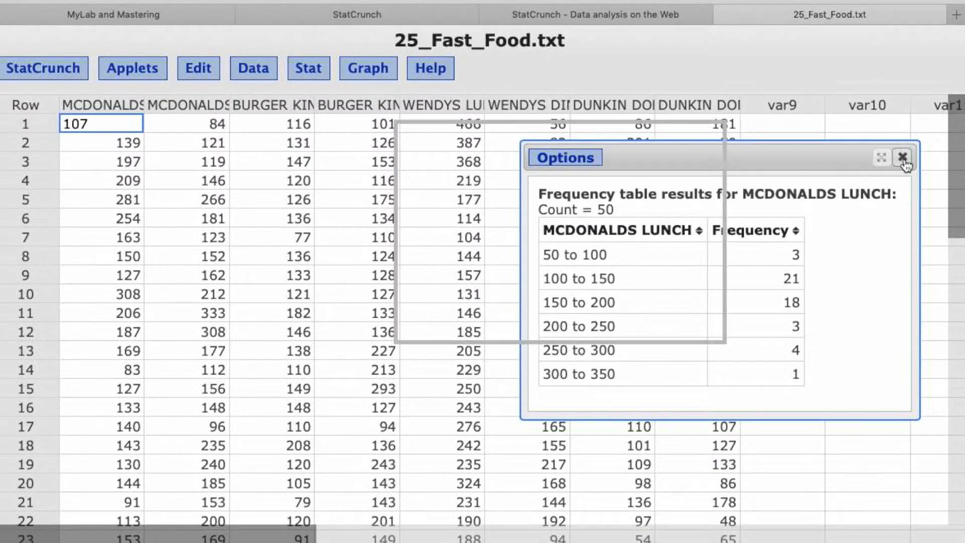
click(64, 70)
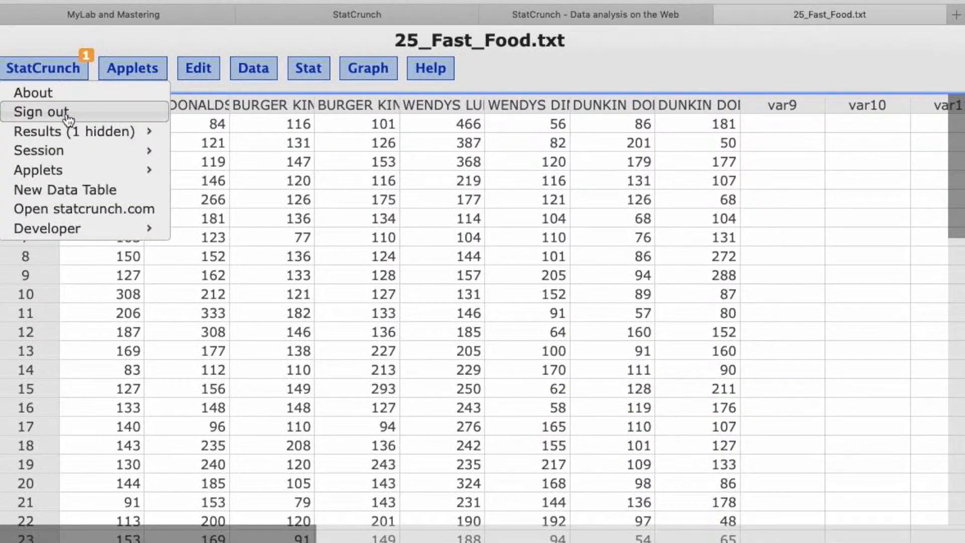
mouse_move(69, 135)
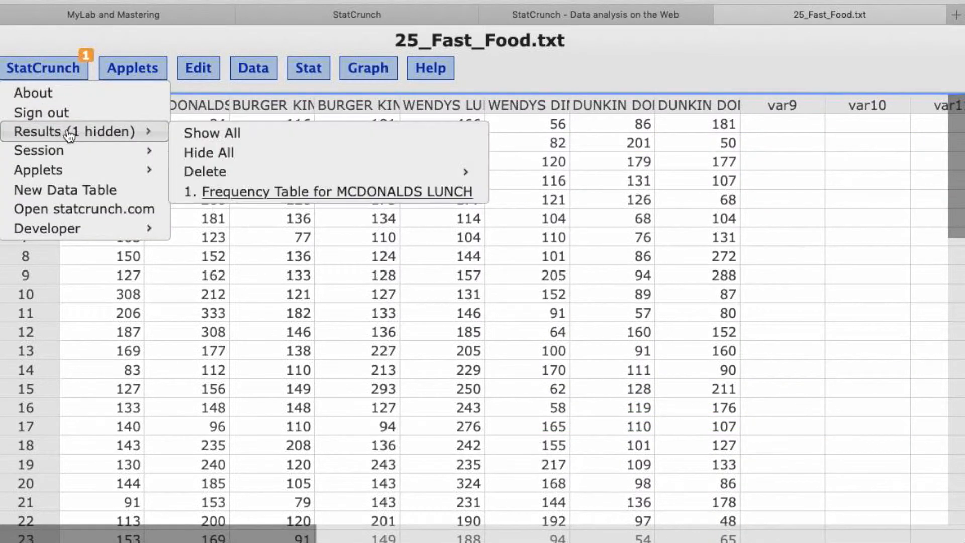
click(244, 191)
click(903, 157)
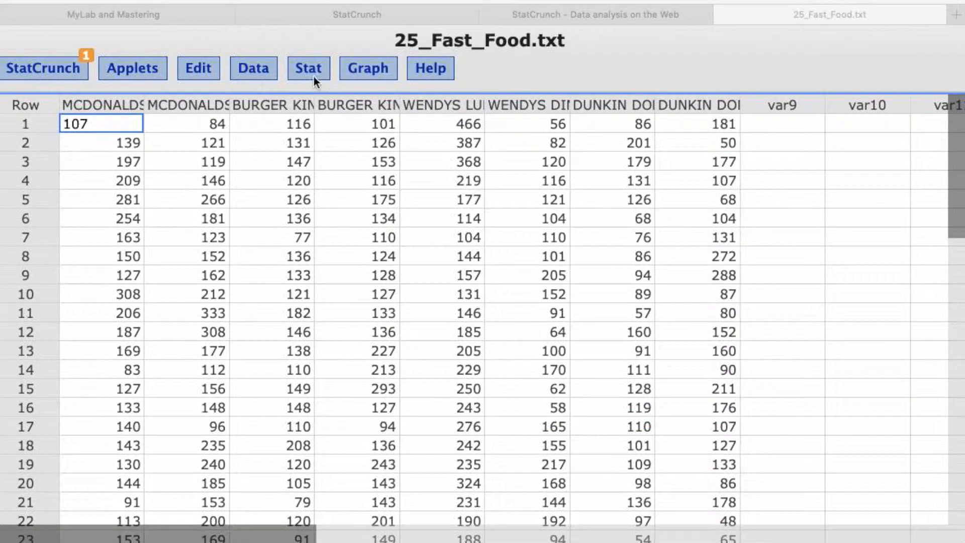
Bin the MCDONALDS LUNCH column into fixed-width bins starting at 75 with a binwidth of 50, and dismiss the result message.
click(254, 68)
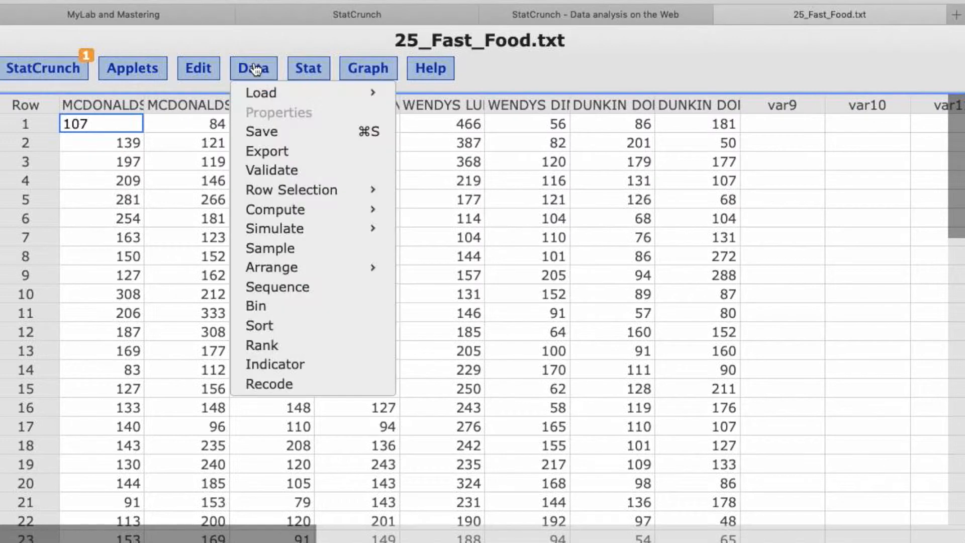
click(256, 306)
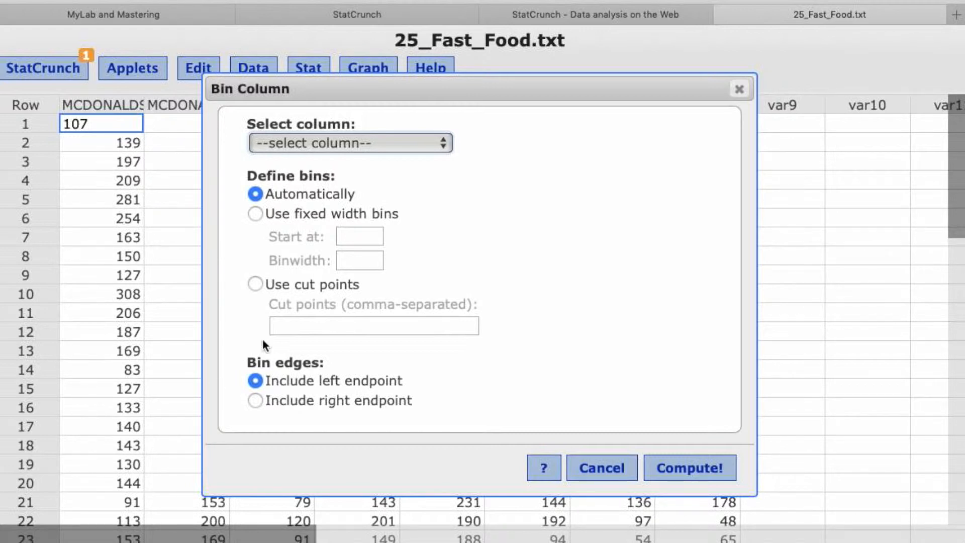
click(255, 213)
click(347, 236)
text(75)
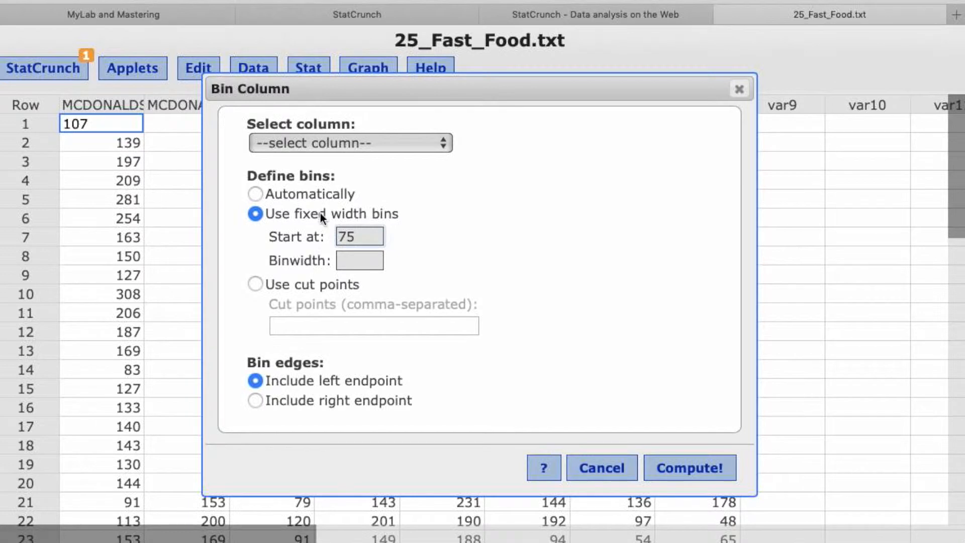
click(353, 260)
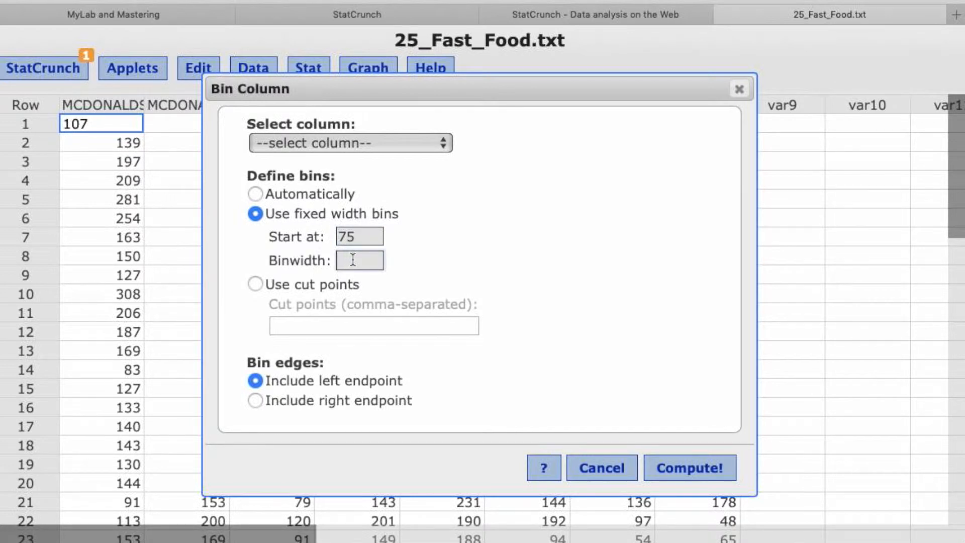
text(50)
click(321, 141)
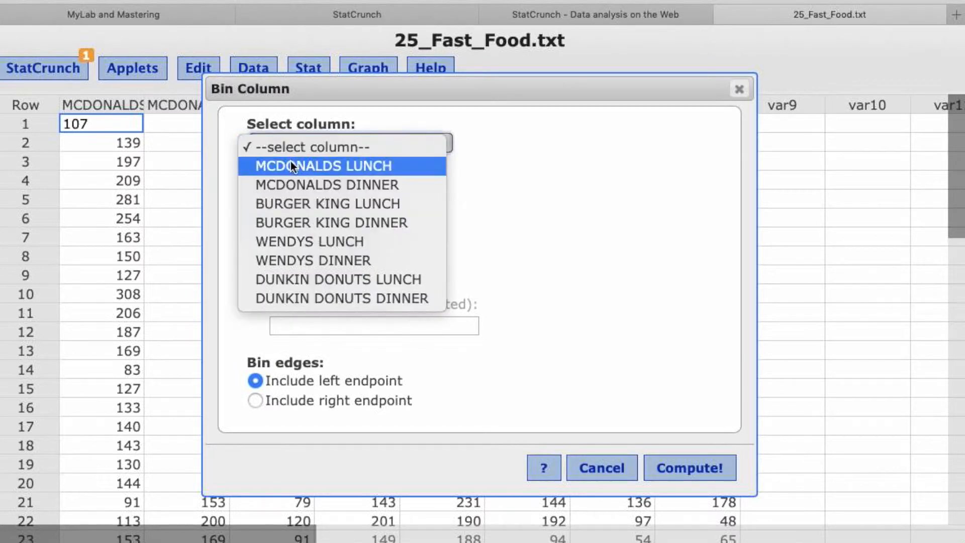
click(291, 162)
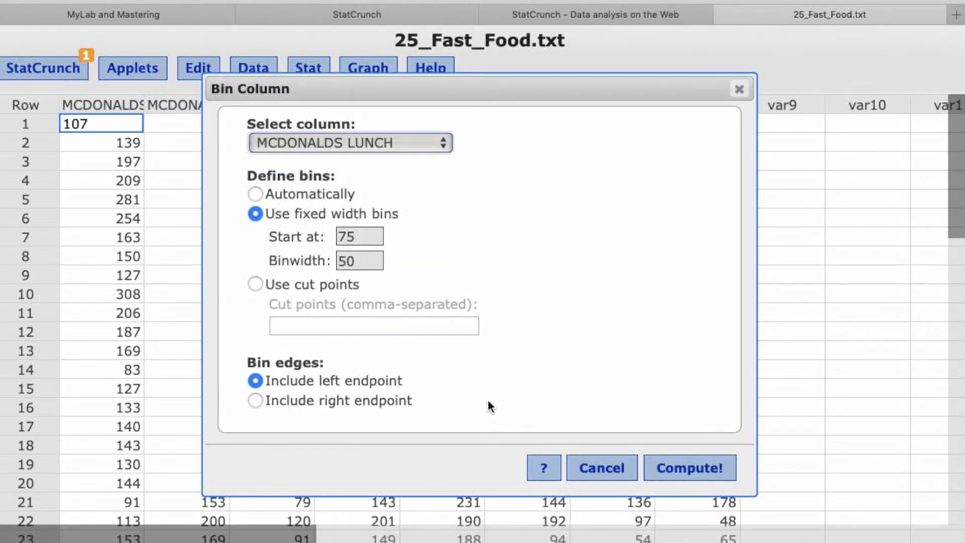
click(710, 467)
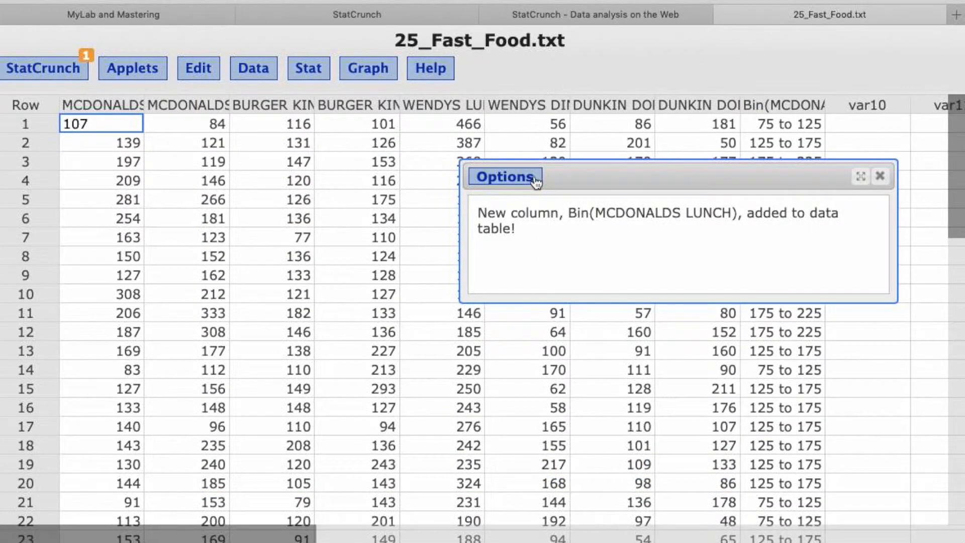
click(879, 176)
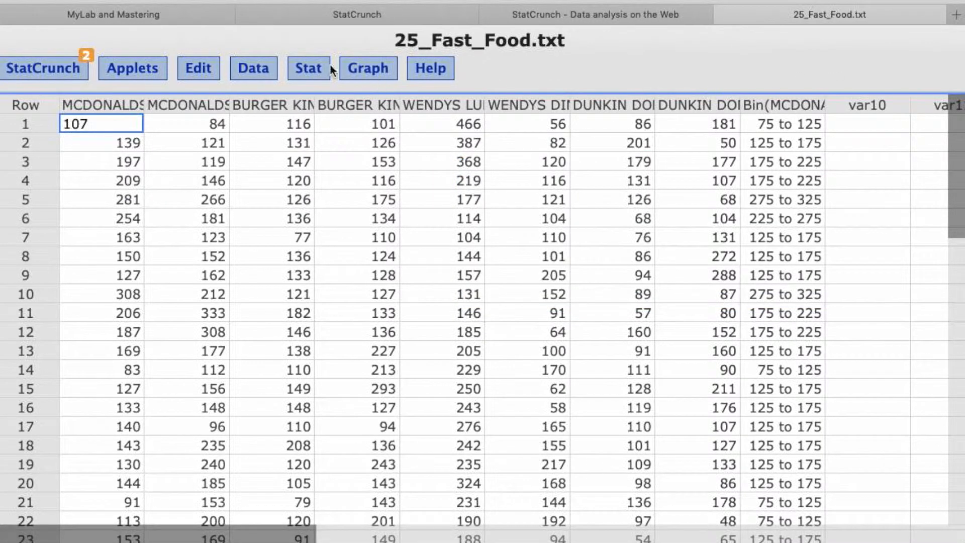
Create a frequency table for the Bin(MCDONALDS LUNCH) column showing only Frequency.
click(311, 70)
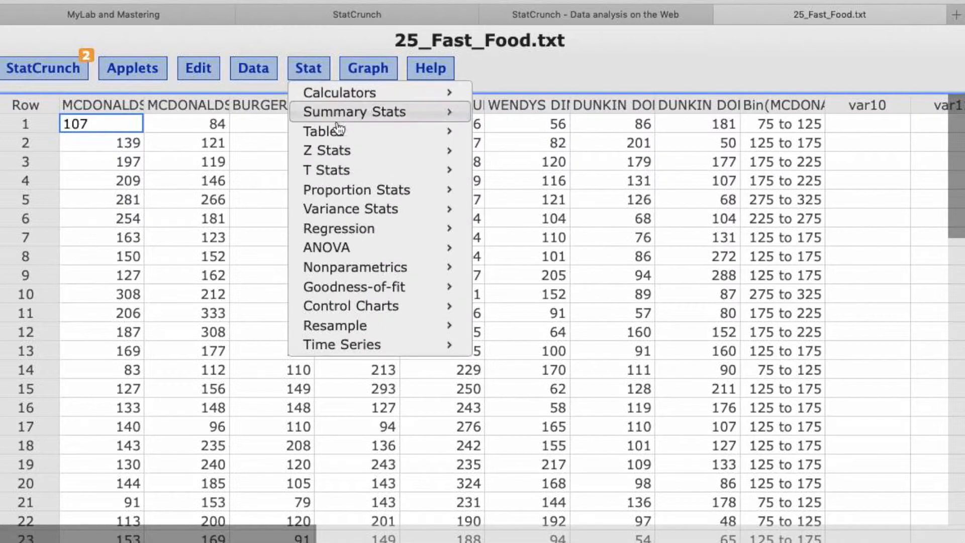
mouse_move(331, 132)
click(500, 134)
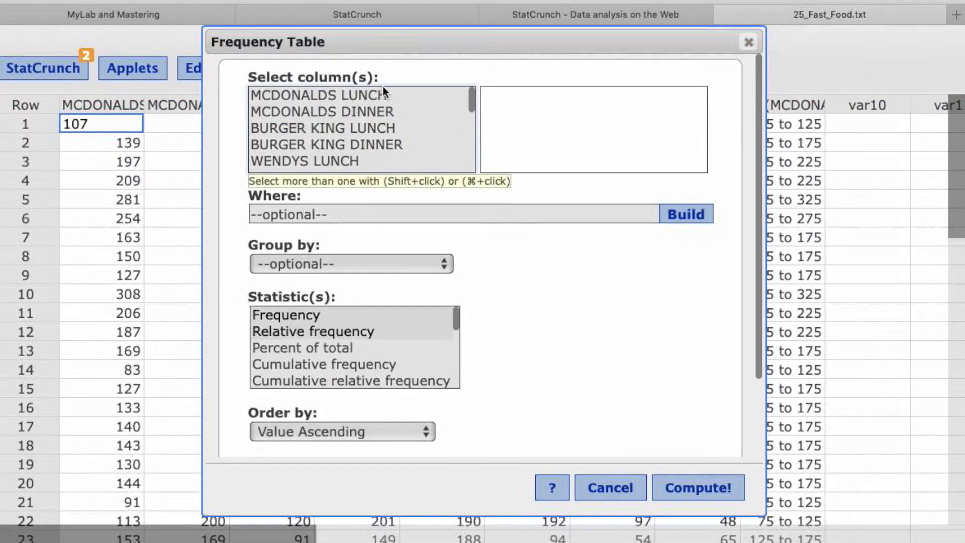
drag(471, 101, 467, 133)
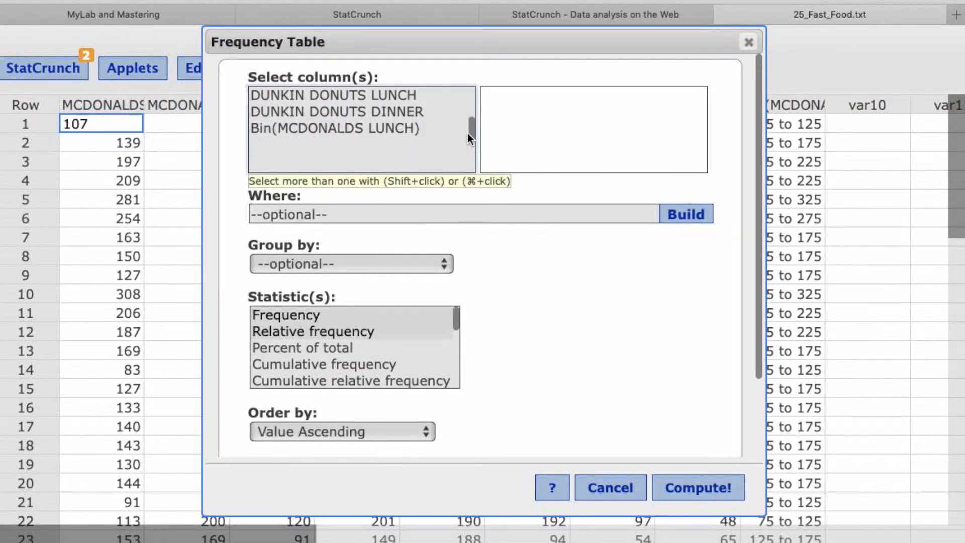
click(337, 128)
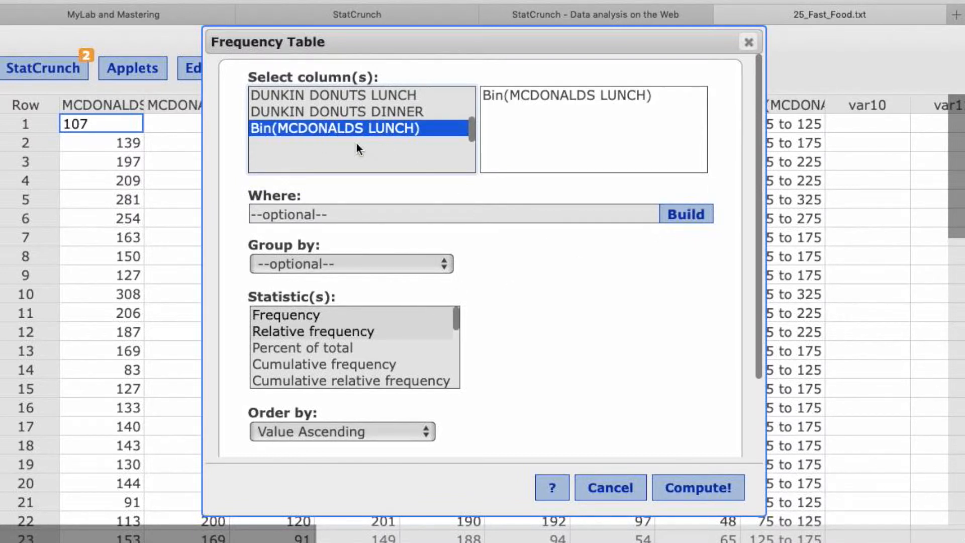
click(303, 316)
click(693, 488)
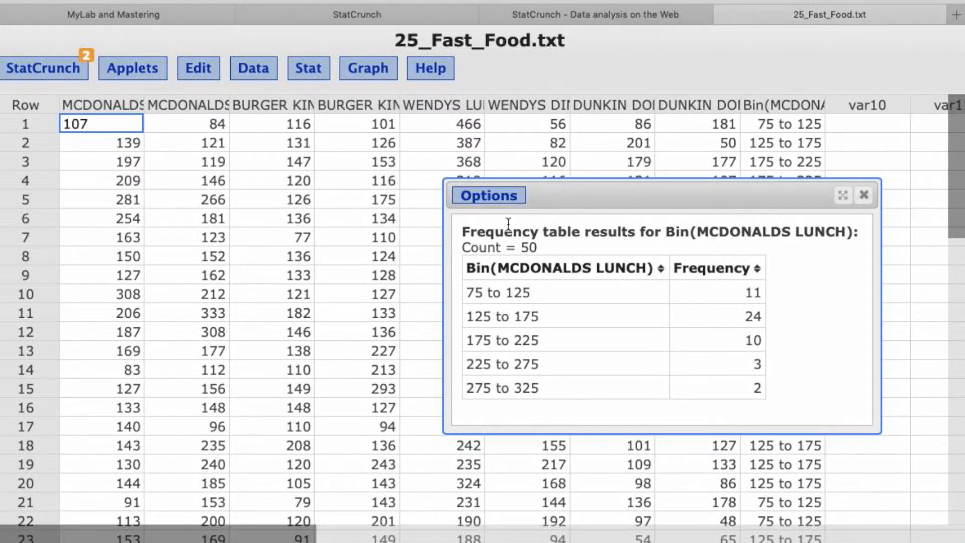
Edit the binned frequency table to show Relative frequency as its only statistic and recompute it.
click(504, 201)
click(494, 222)
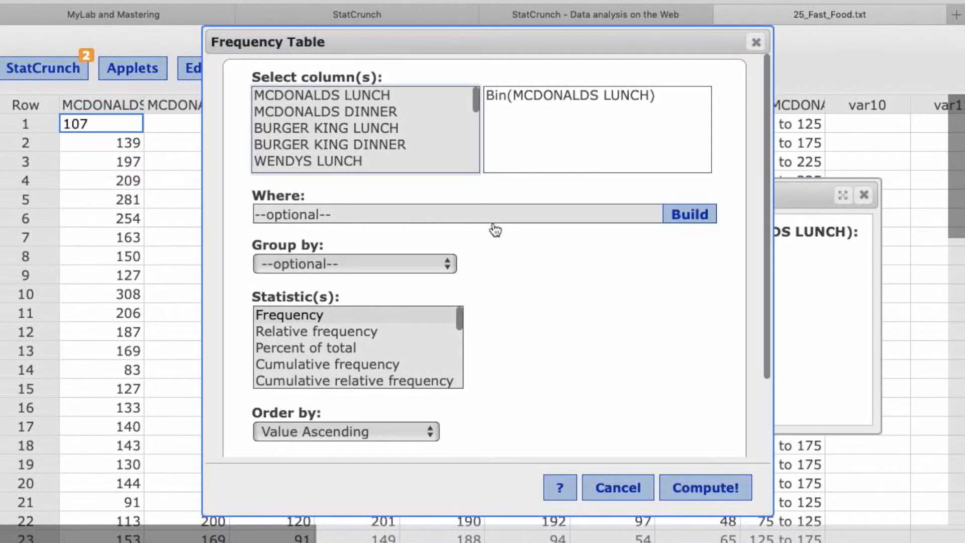
click(328, 331)
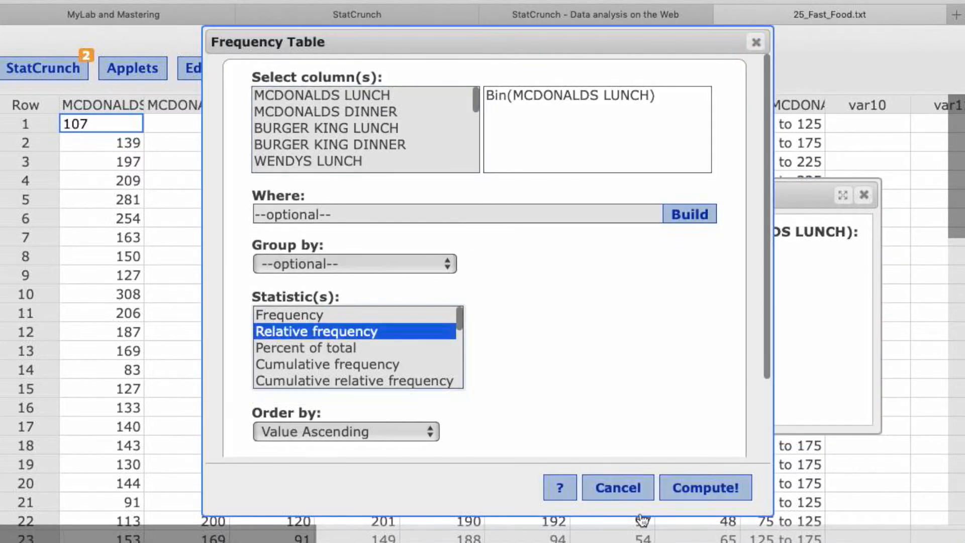
click(698, 495)
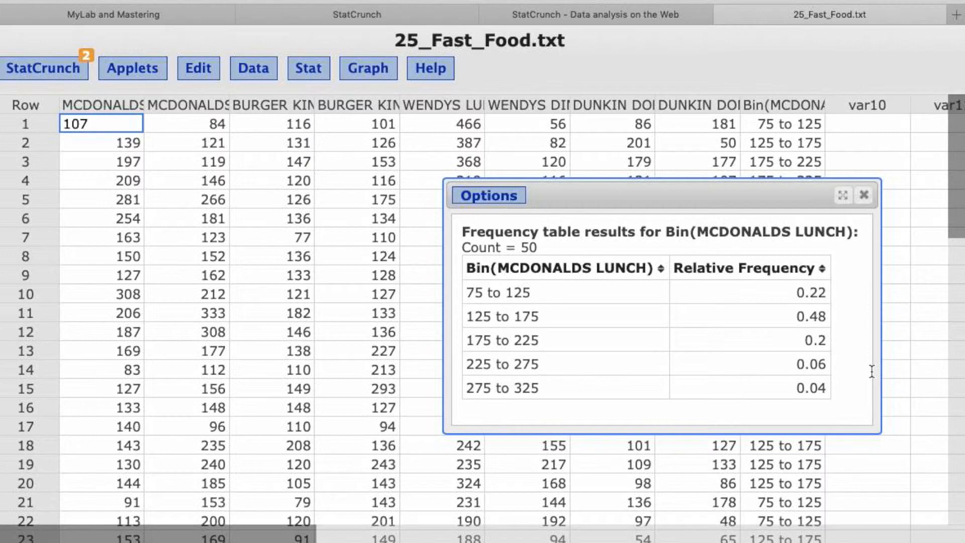
Switch the binned table's statistic to Percent of total and recompute it.
click(490, 196)
click(480, 215)
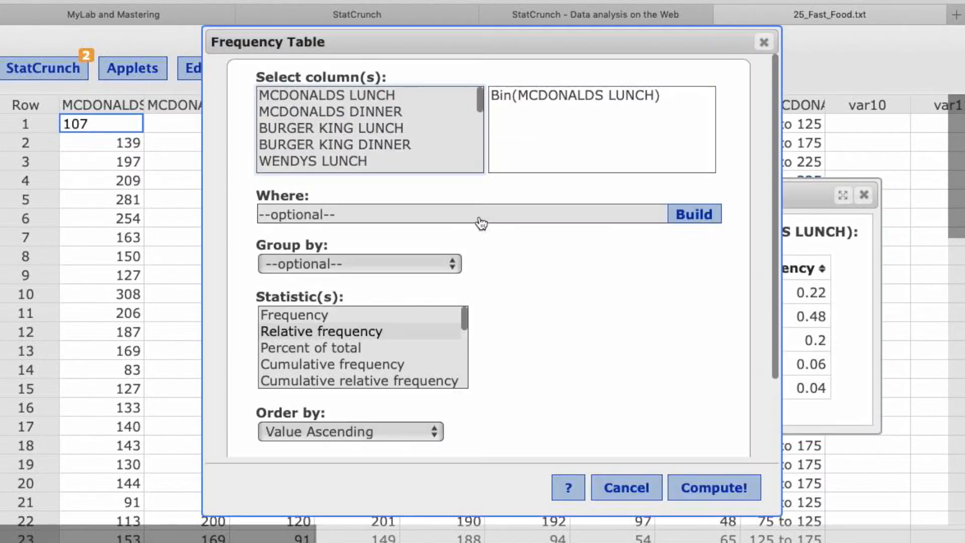
scroll(364, 346, down, 3)
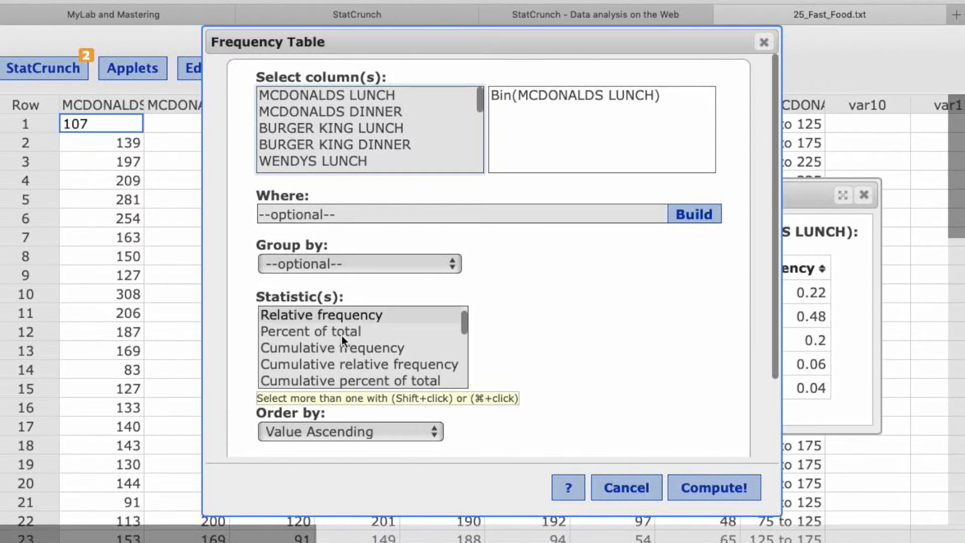
click(324, 331)
click(697, 488)
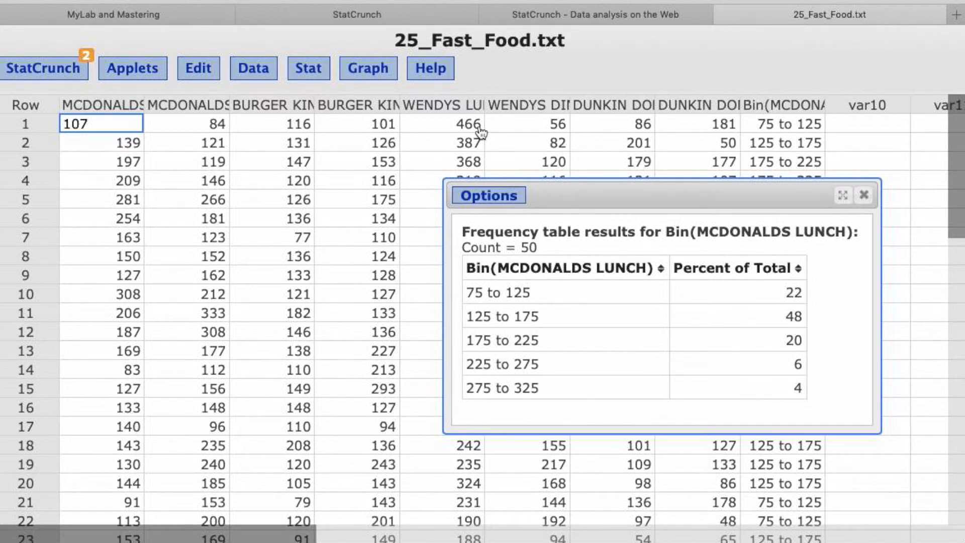
Change the Bin(MCDONALDS LUNCH) table to show Cumulative frequency and recompute it.
click(506, 196)
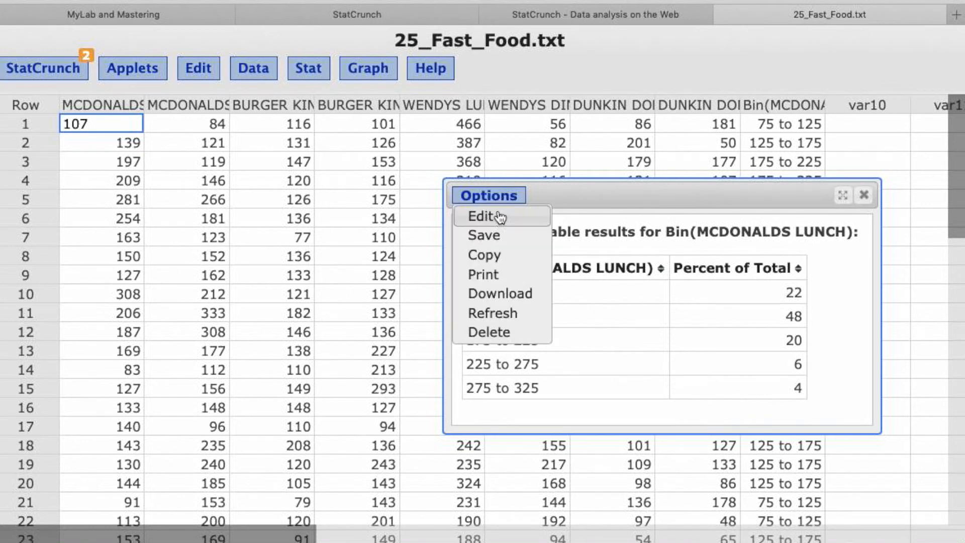
click(499, 216)
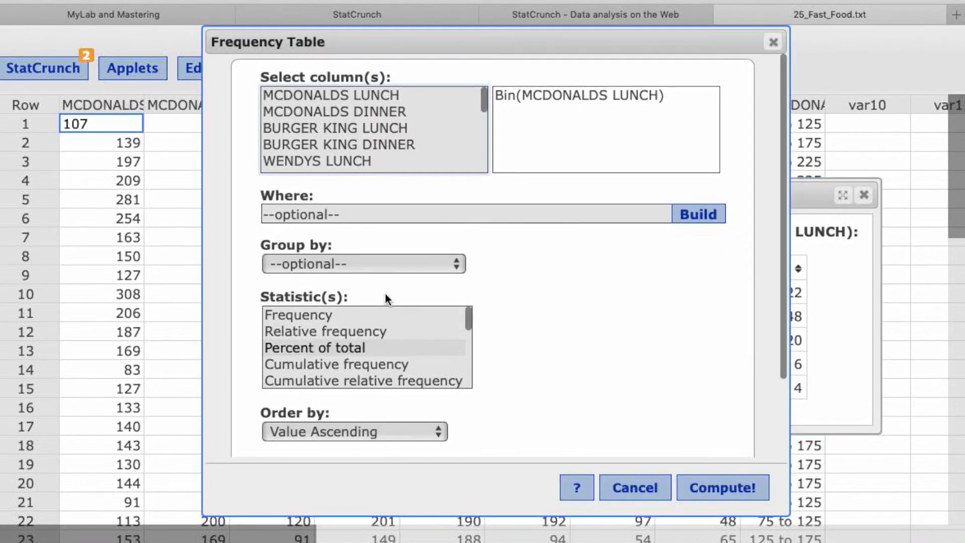
click(358, 365)
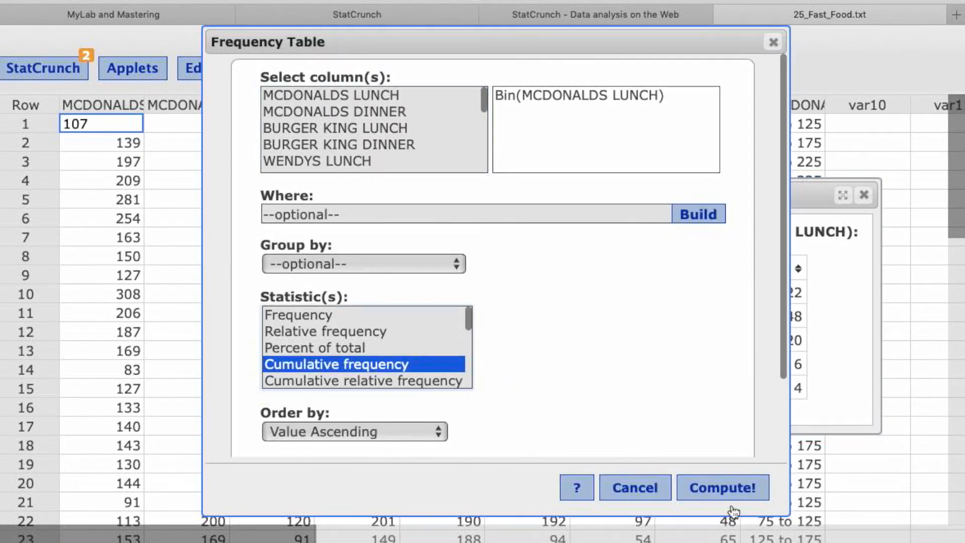
click(754, 486)
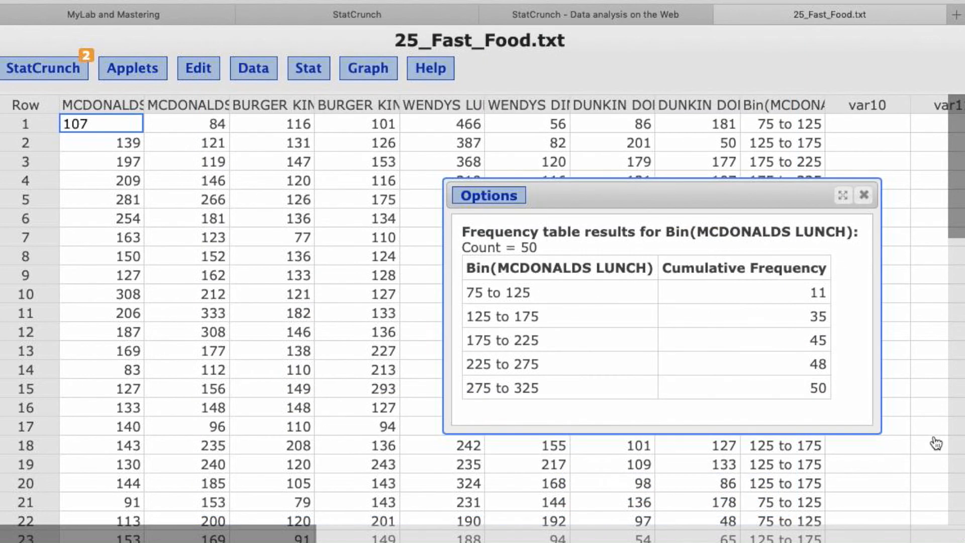